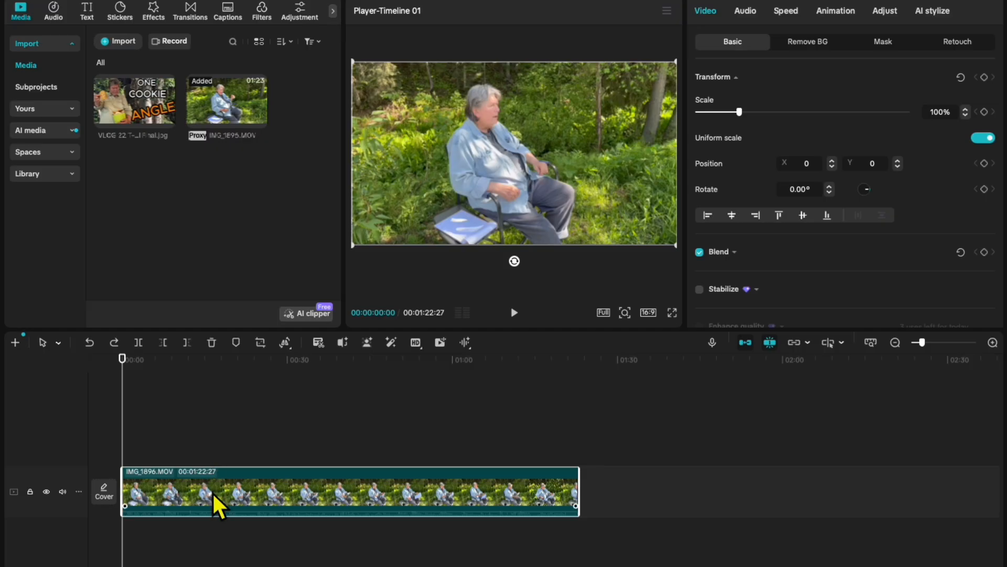
Copy the IMG_1896.MOV clip and paste the duplicate onto a track above it, starting at 00:00:00:00.
right_click(208, 489)
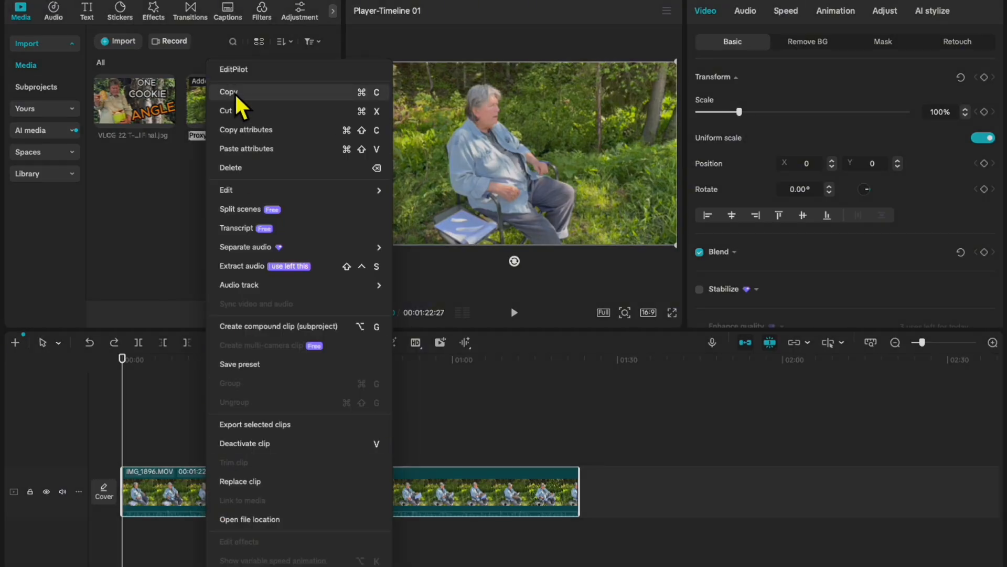
click(250, 96)
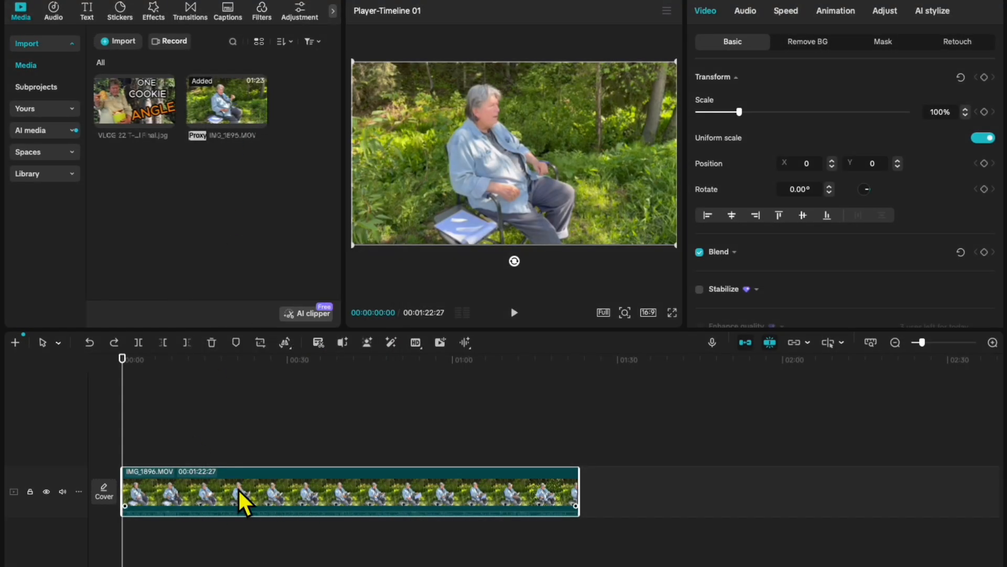
right_click(132, 433)
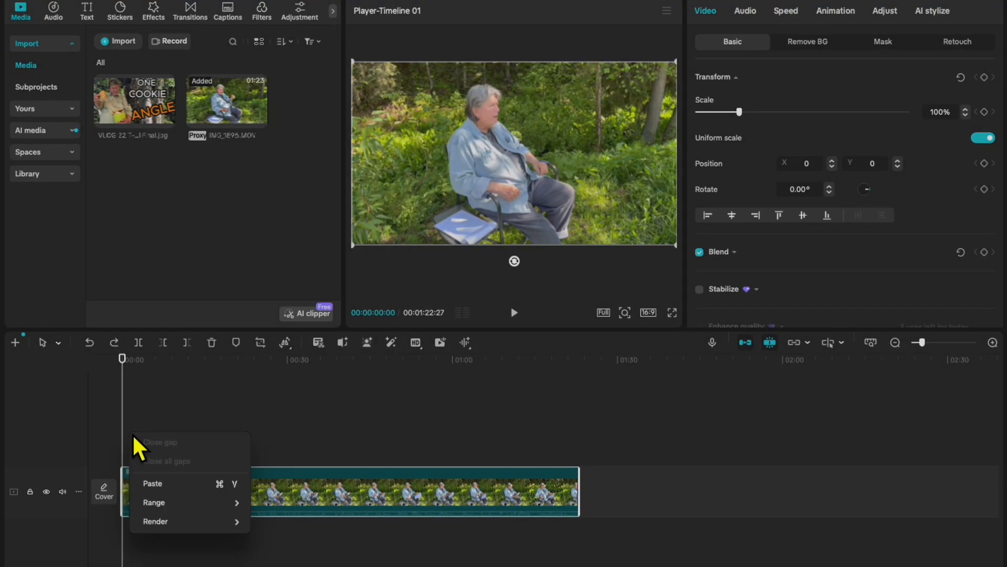
click(156, 484)
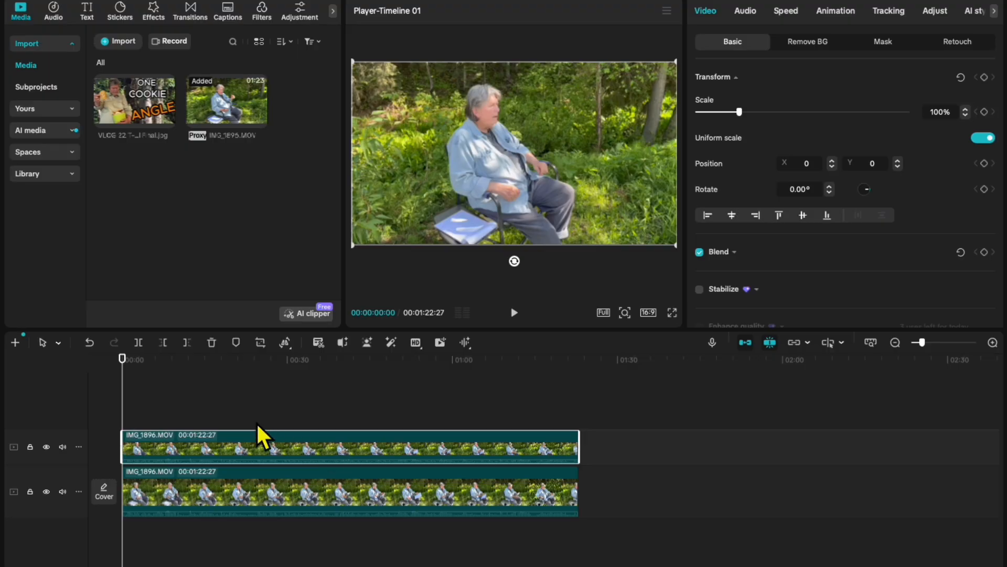
Split the duplicate clip on the upper track at 00:00:10:00.
key(space)
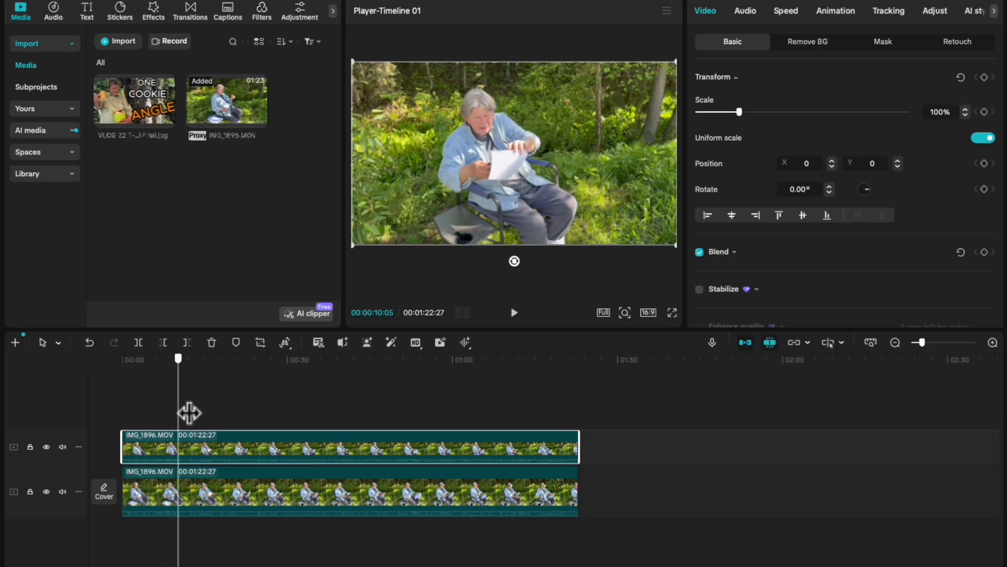
key(space)
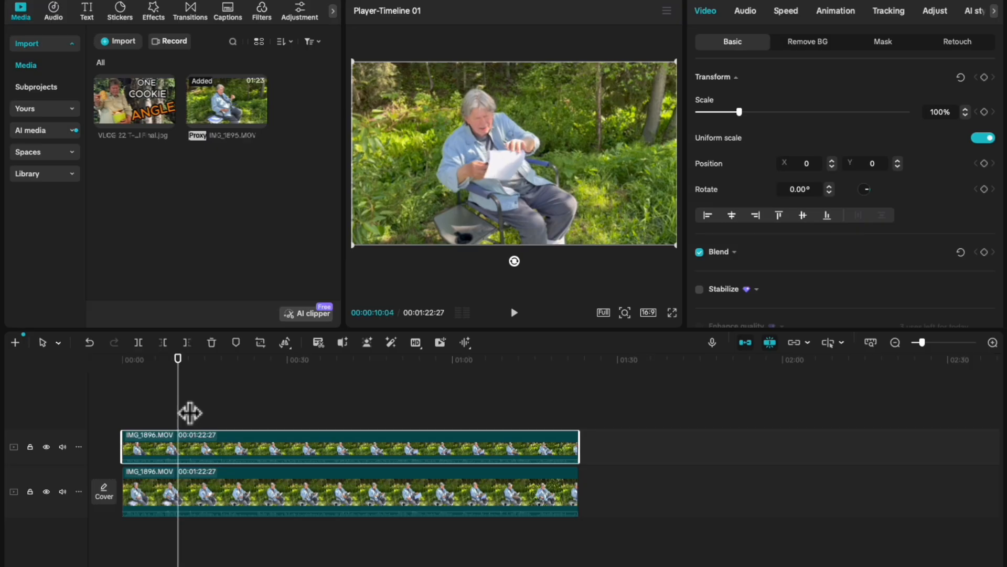
key(Left)
key(Left)
key(Left)
key(Left)
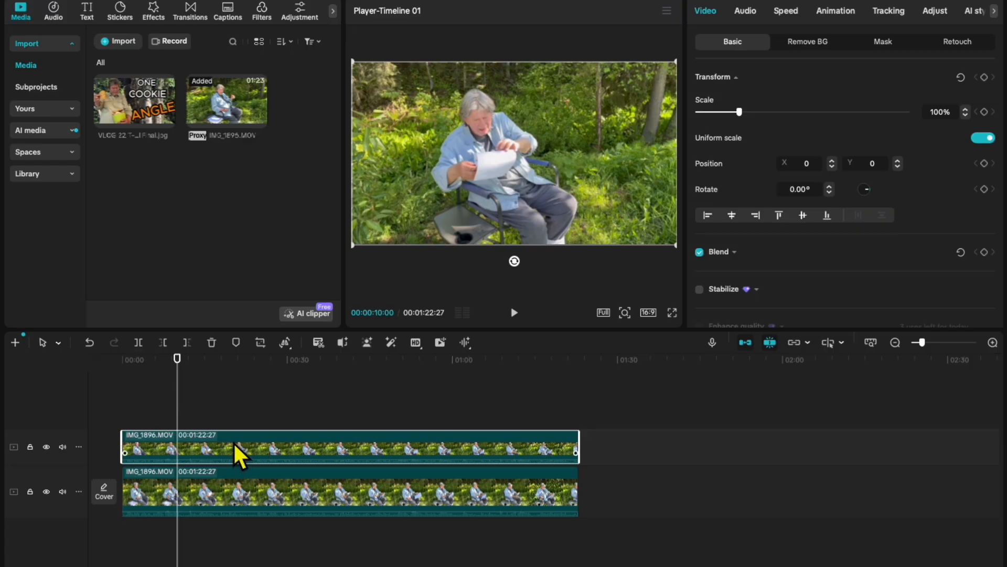
click(144, 345)
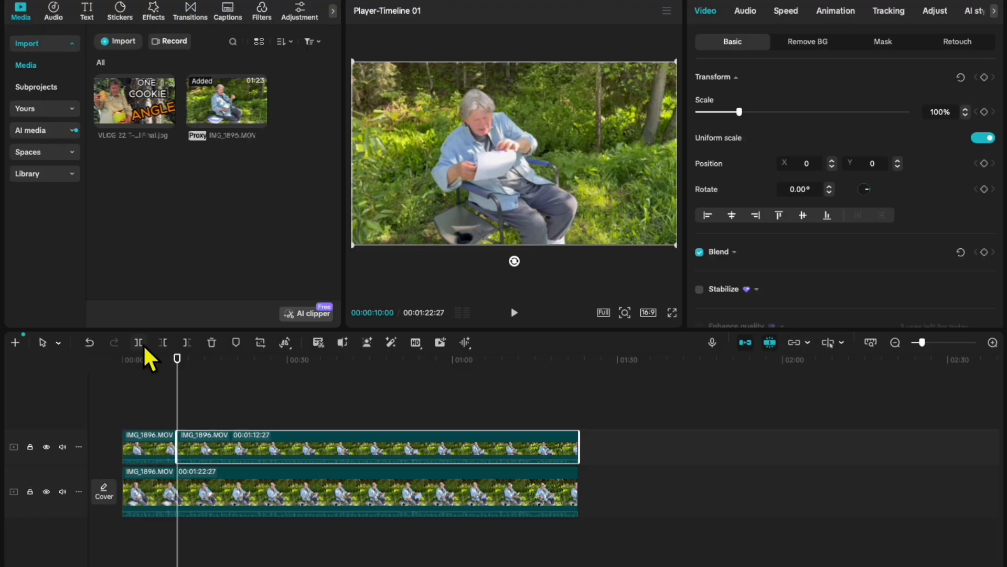
Split the long remaining segment on the upper track at 00:00:20:00.
click(159, 444)
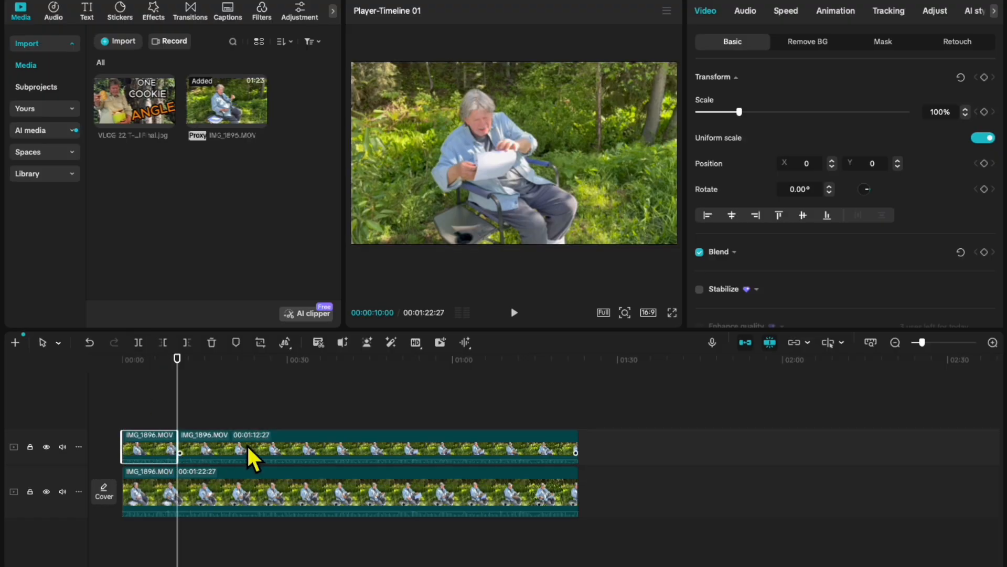
click(261, 446)
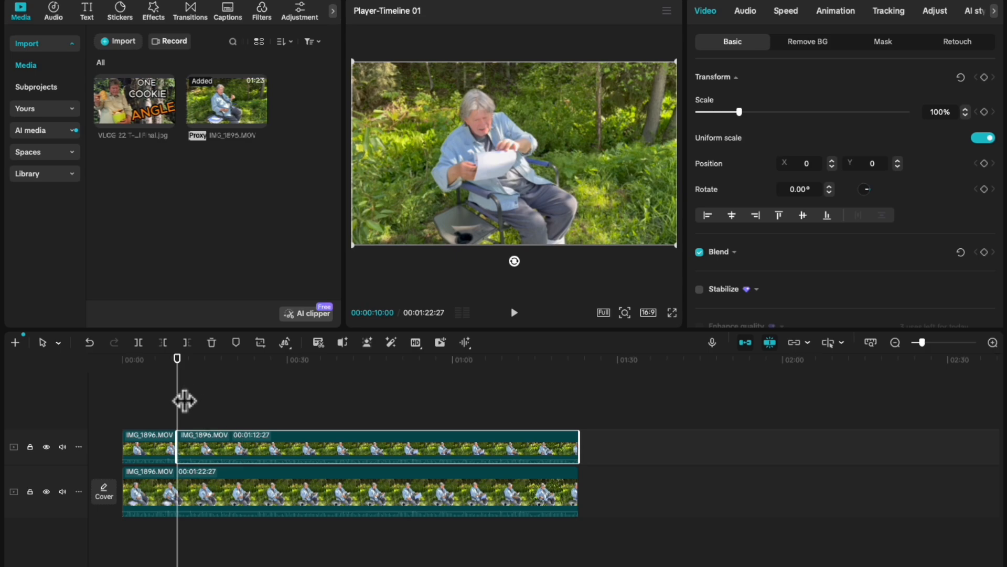
drag(187, 400, 248, 404)
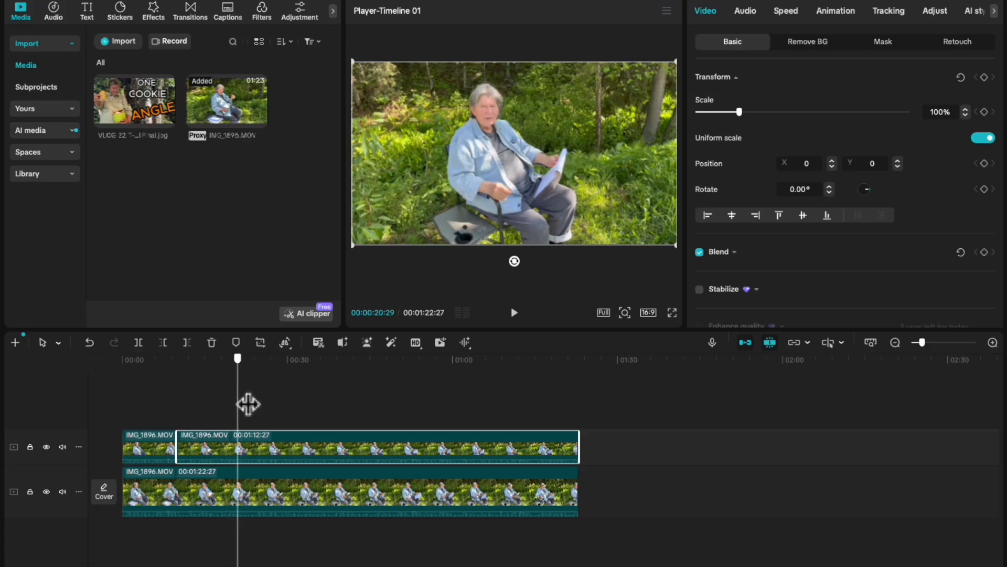
key(Left)
key(Left)
key(Left)
key(Left)
key(Left)
key(Left)
key(Left)
key(Left)
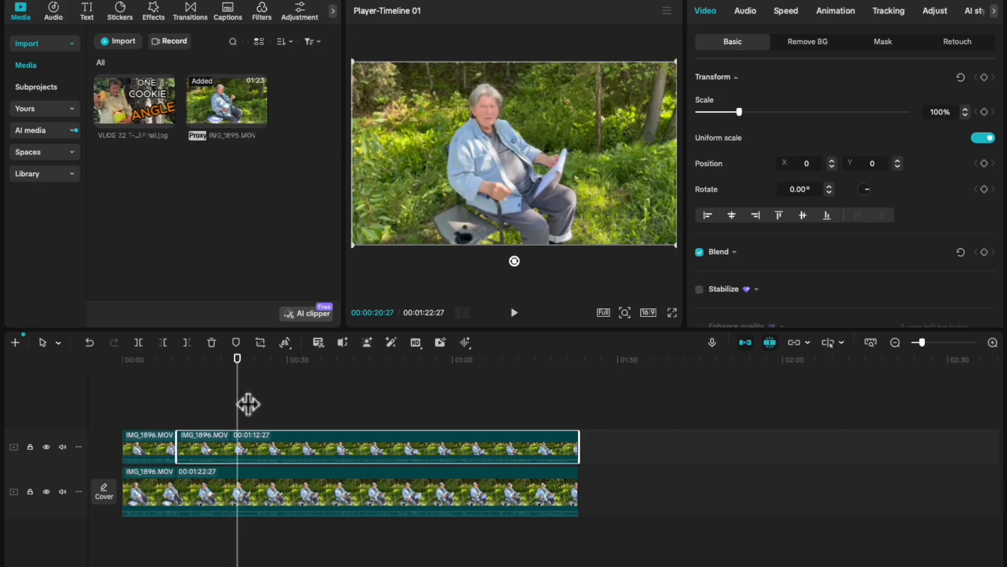
key(Left)
key(Left)
key(Left)
key(Left)
key(Left)
key(Left)
key(Left)
key(Left)
key(Left)
key(Left)
key(Left)
key(Left)
key(Left)
key(Left)
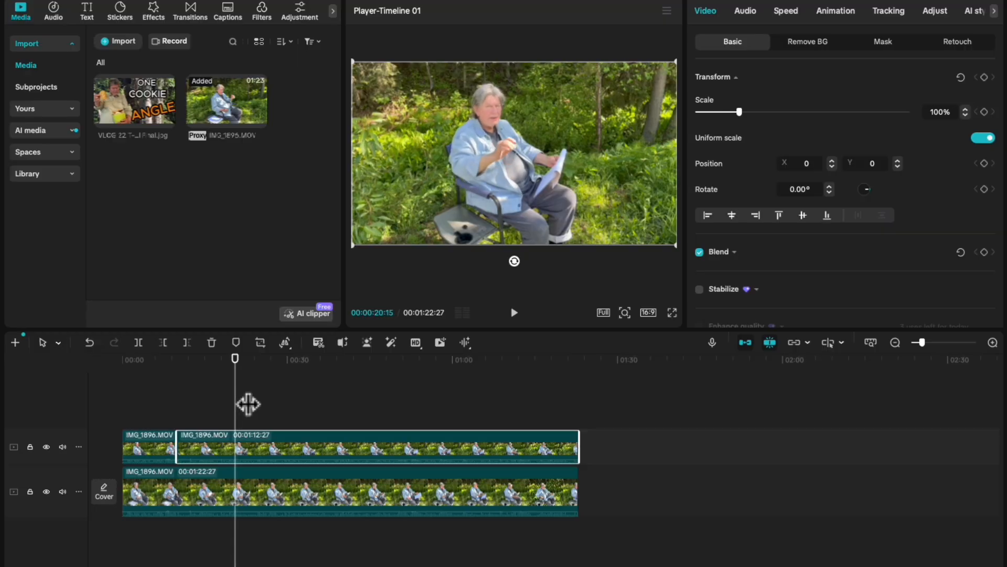
key(Left)
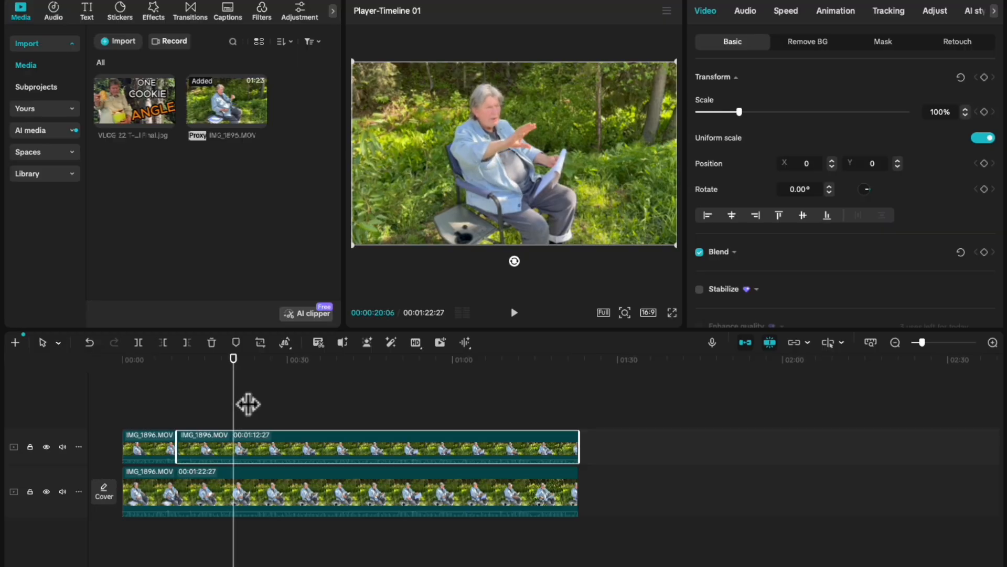
key(Left)
key(Left)
key(Left)
key(Left)
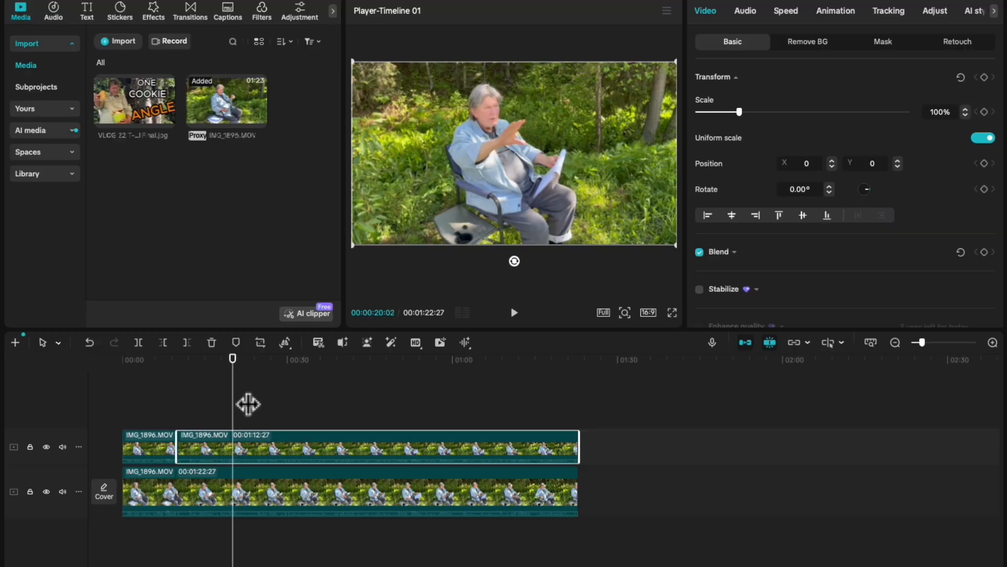
key(Left)
key(Left)
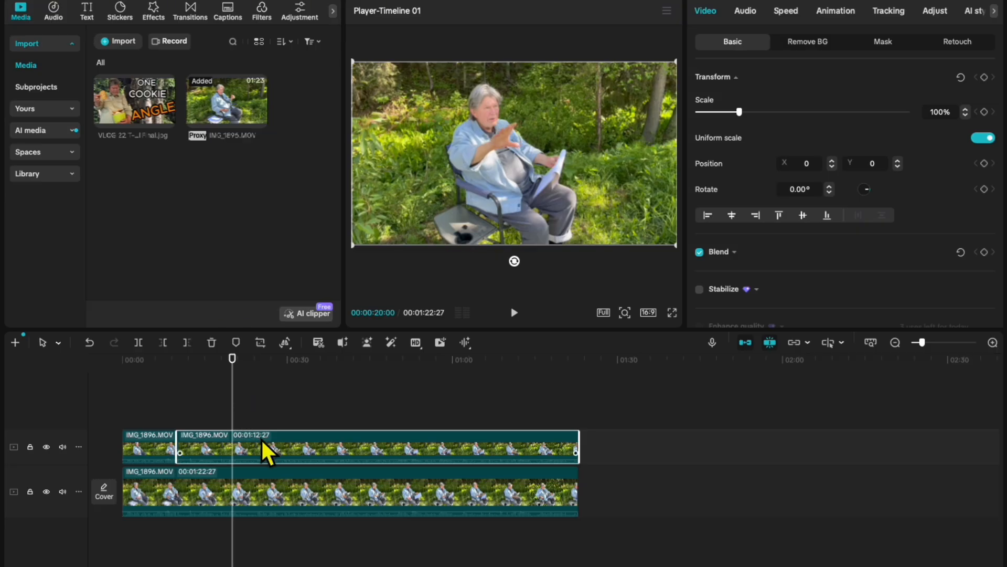
click(143, 344)
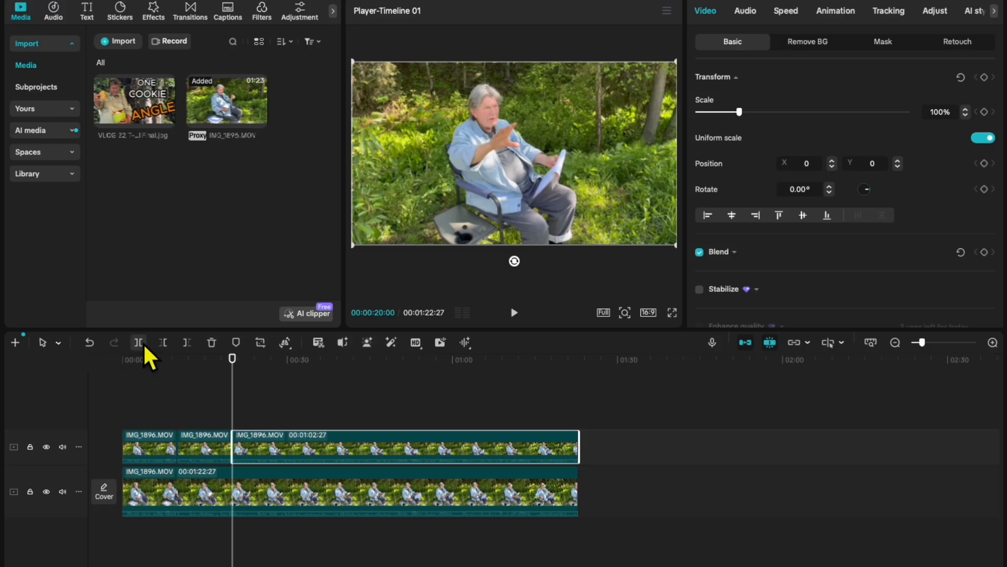
Split the last segment of the upper track at 00:00:30:00.
click(216, 446)
click(162, 447)
click(197, 447)
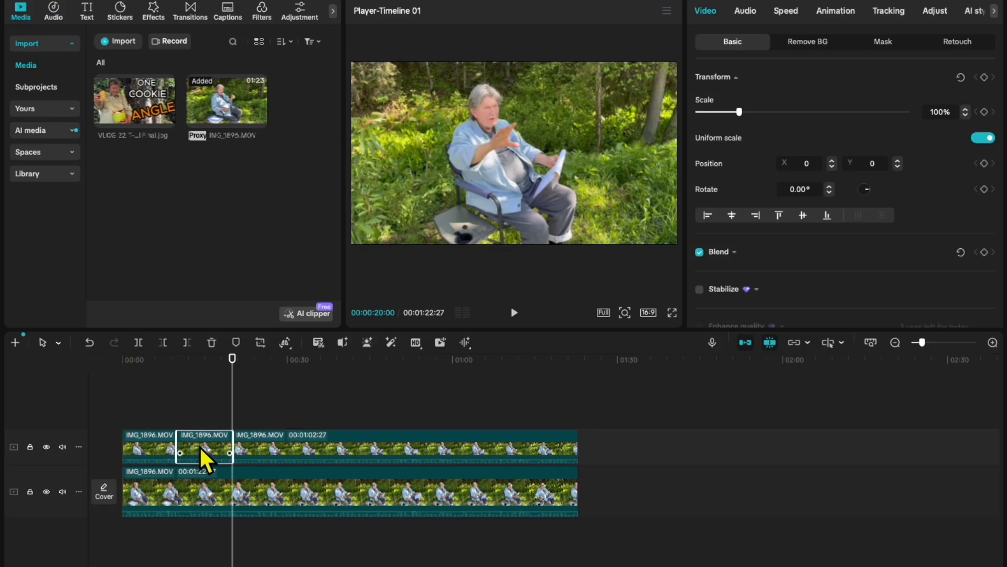
click(277, 445)
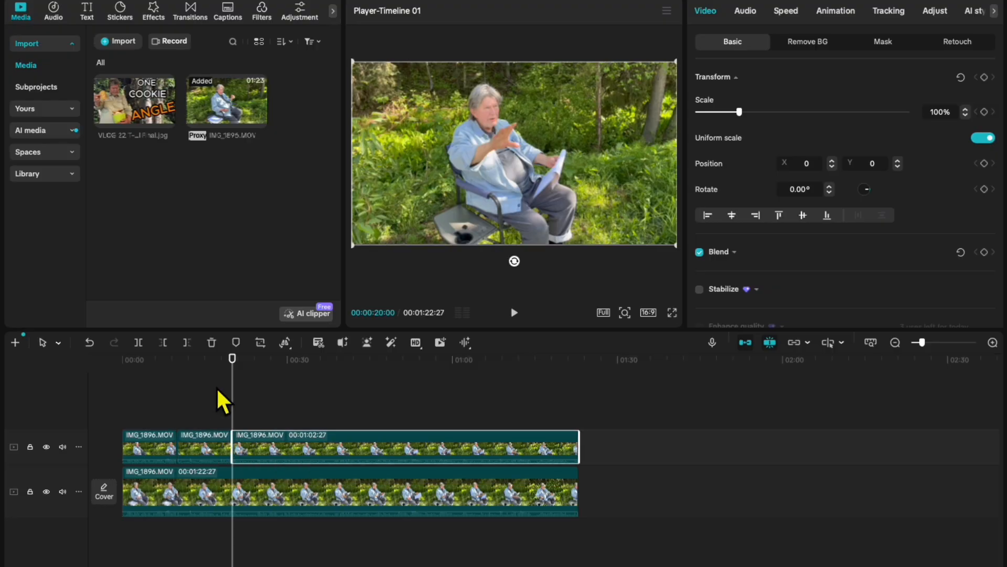
drag(246, 404, 302, 405)
key(Left)
key(Left)
key(Left)
key(Left)
key(Left)
key(Left)
key(Left)
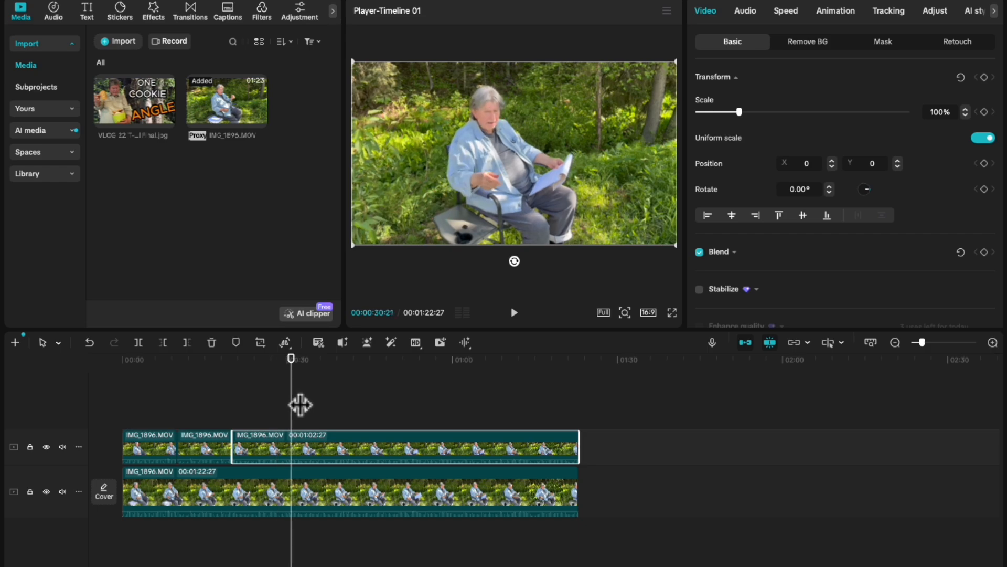
key(Left)
key(Left)
key(Left)
key(Left)
key(Left)
key(Left)
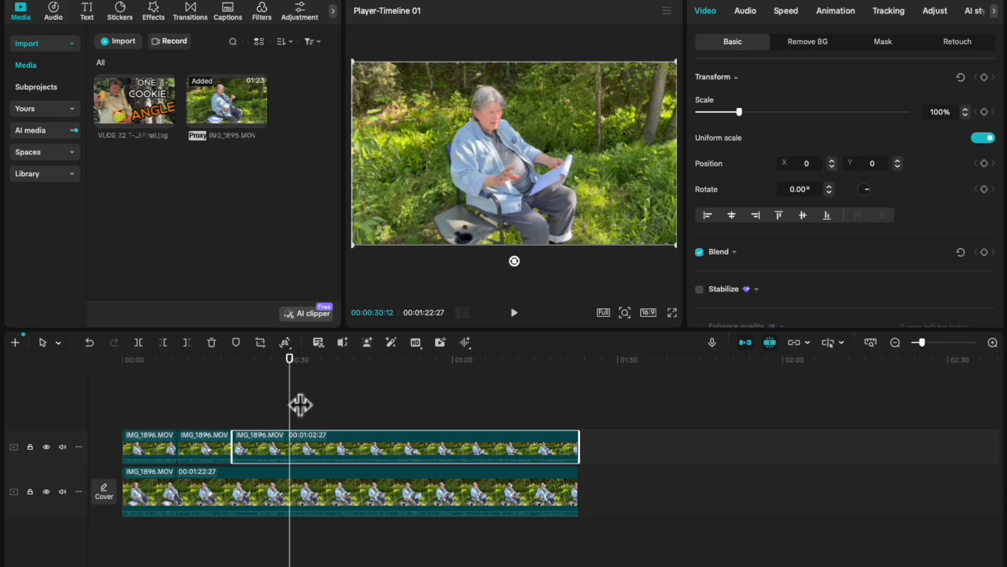
key(Left)
key(Left)
key(Left)
key(Left)
key(Left)
key(Left)
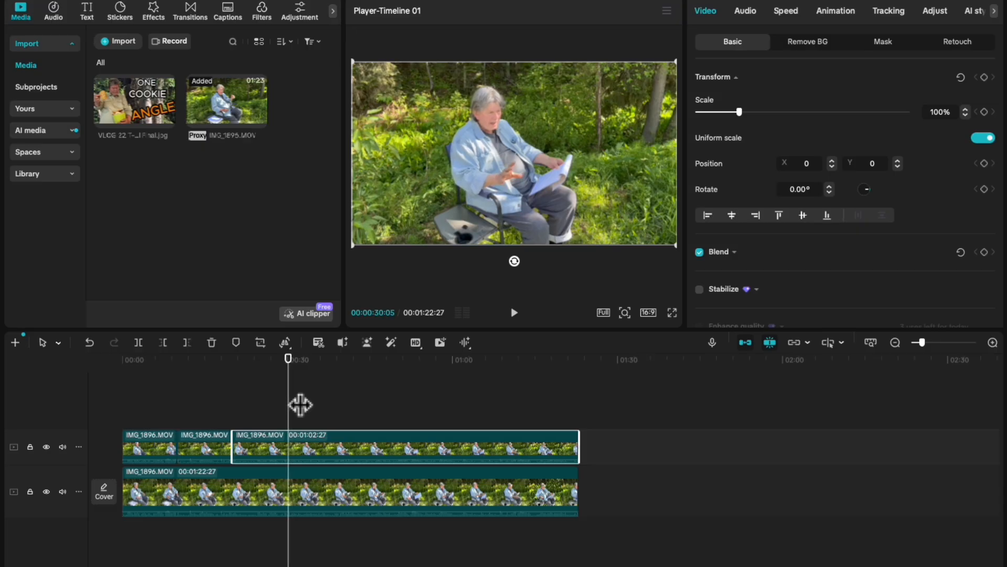
key(Left)
key(Left)
key(Left)
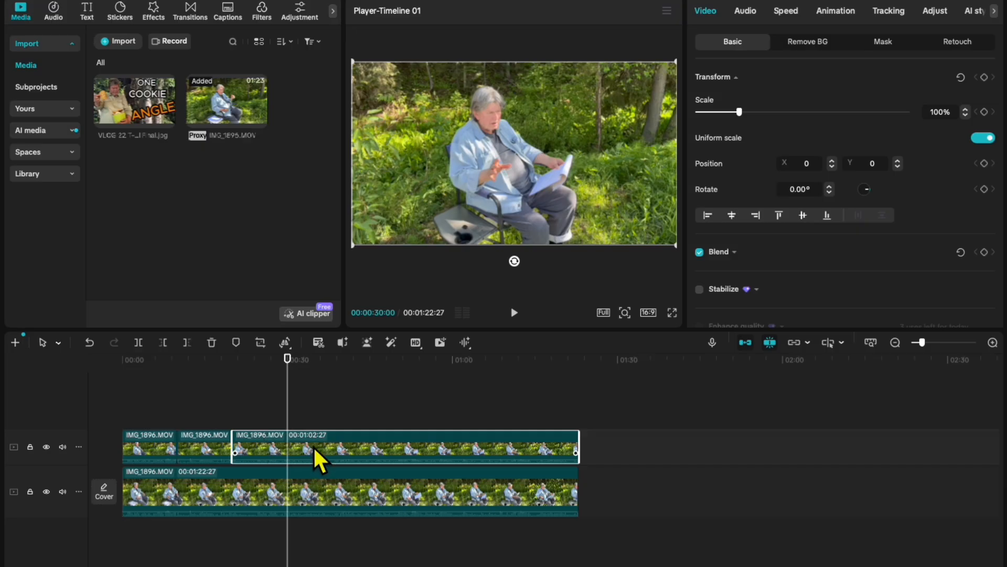
click(138, 342)
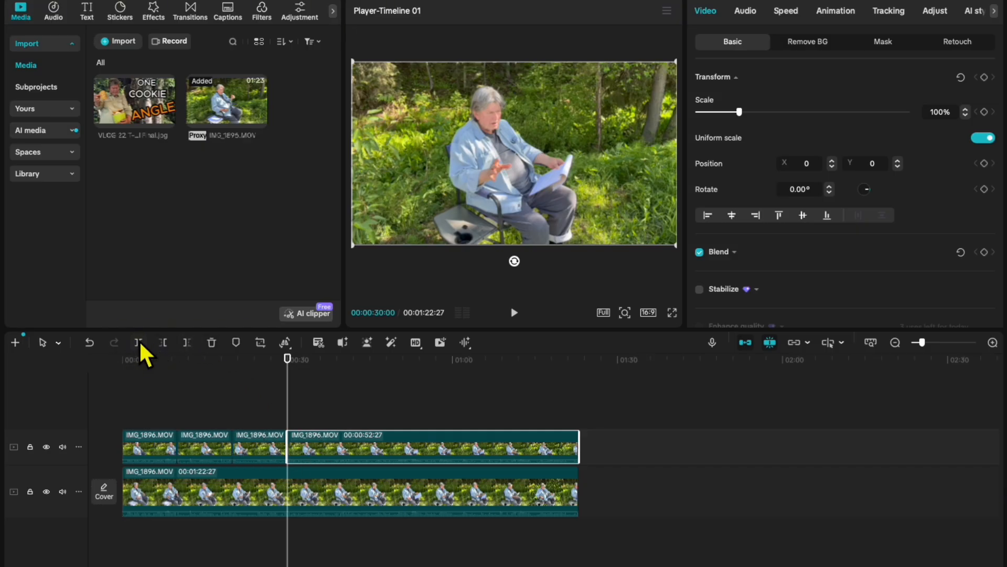
Split the upper track's remaining long segment at 00:00:40:00.
click(265, 446)
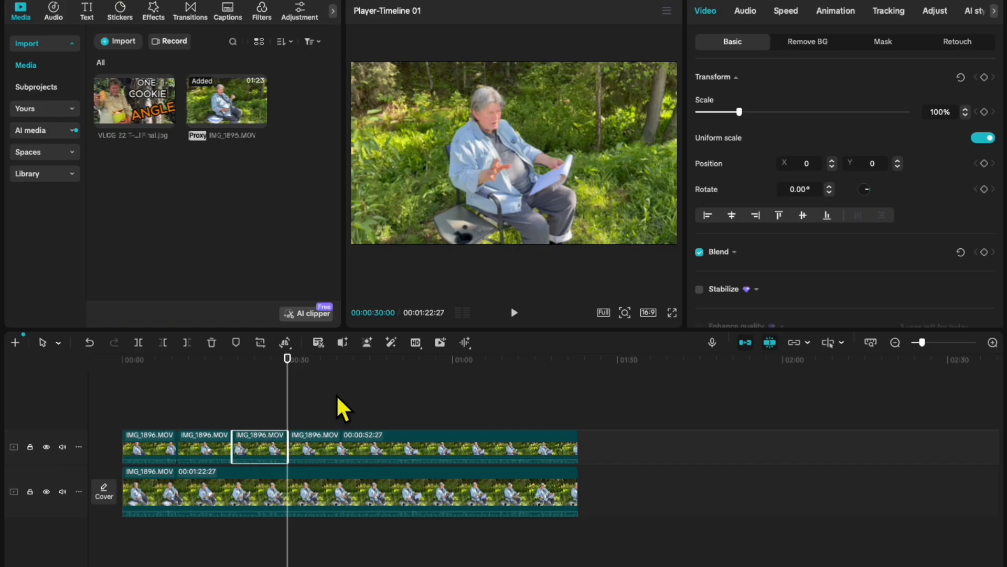
drag(299, 401, 350, 401)
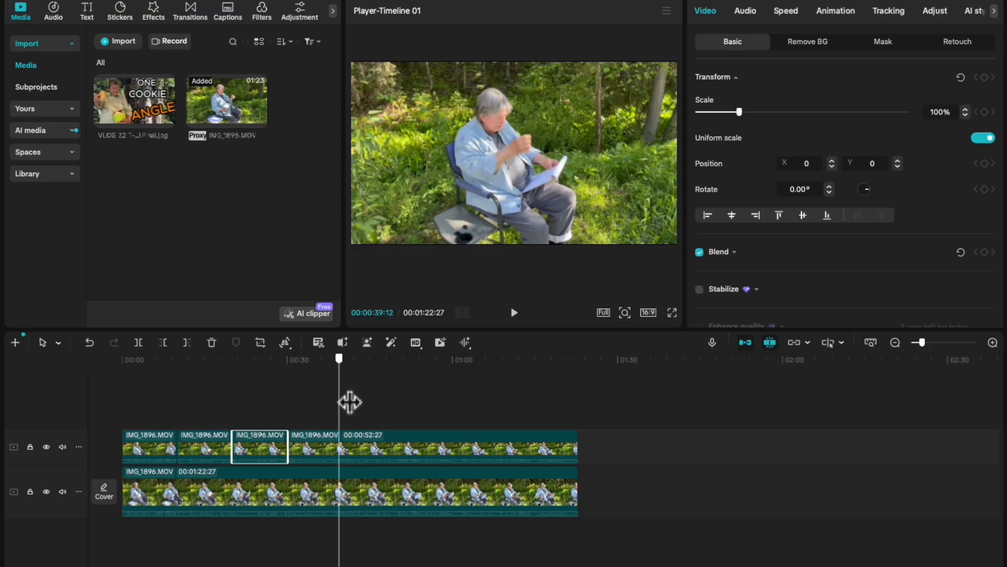
key(Right)
key(Right)
key(Right)
key(Right)
key(Right)
key(Right)
key(Right)
key(Right)
key(Right)
key(Right)
key(Right)
key(Right)
key(Right)
key(Right)
key(Right)
key(Right)
key(Right)
key(Right)
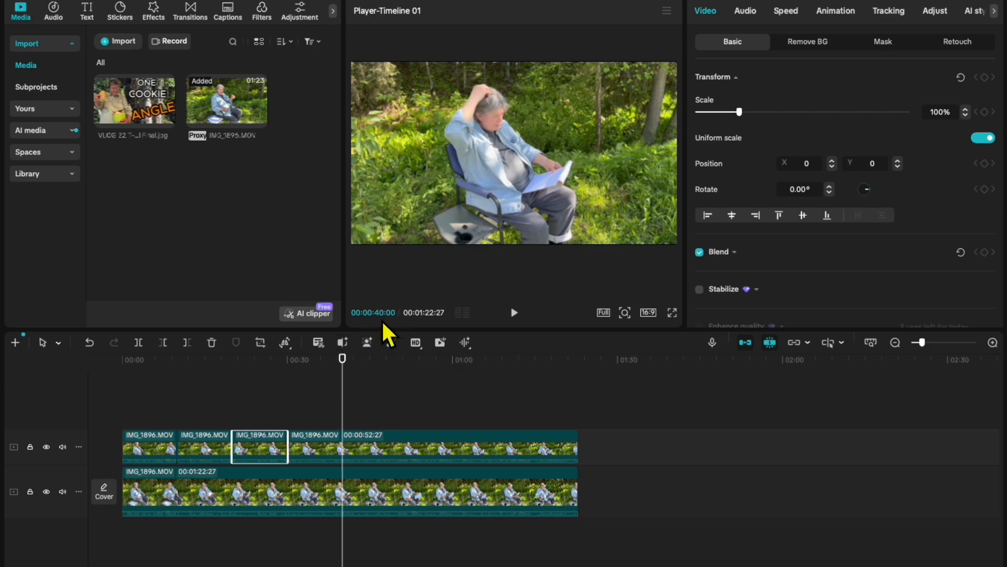
click(372, 442)
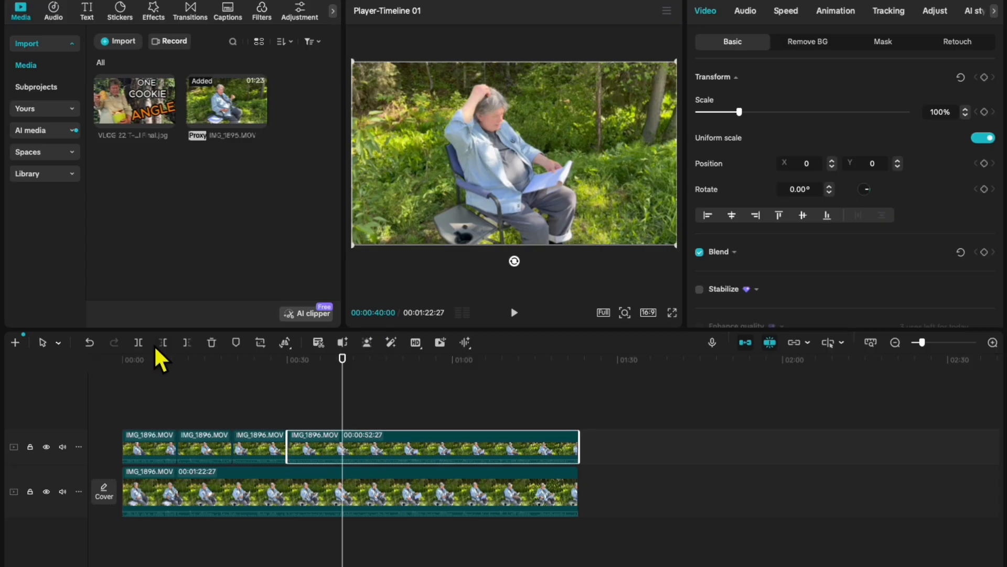
click(139, 342)
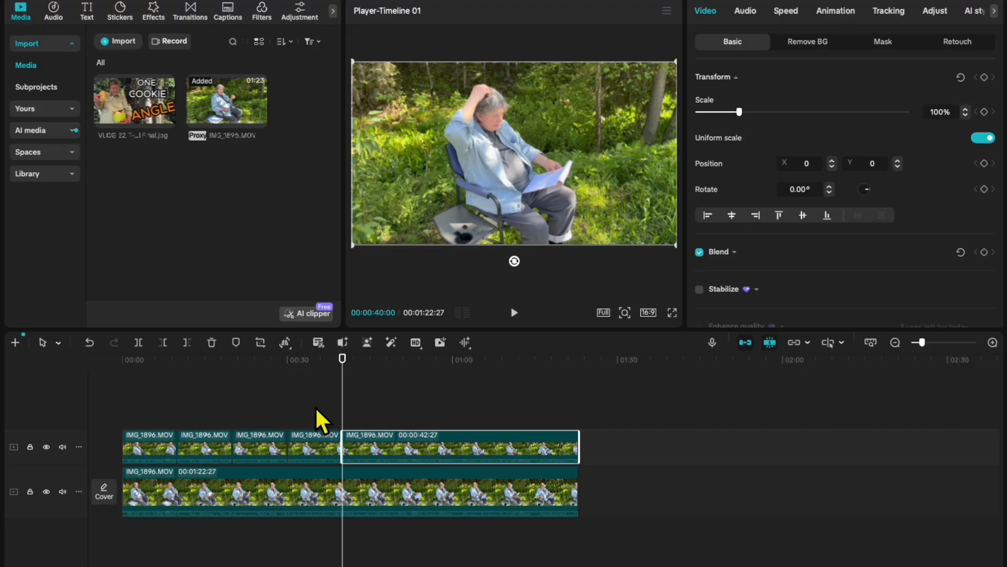
Split the final segment of the upper track at 00:00:50:00.
drag(354, 405, 401, 403)
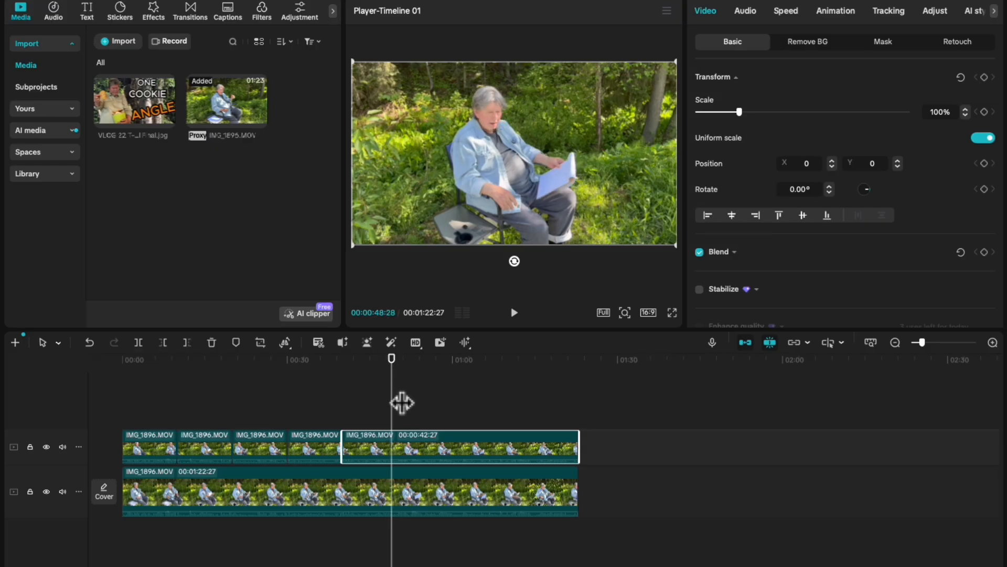
key(Right)
key(Right)
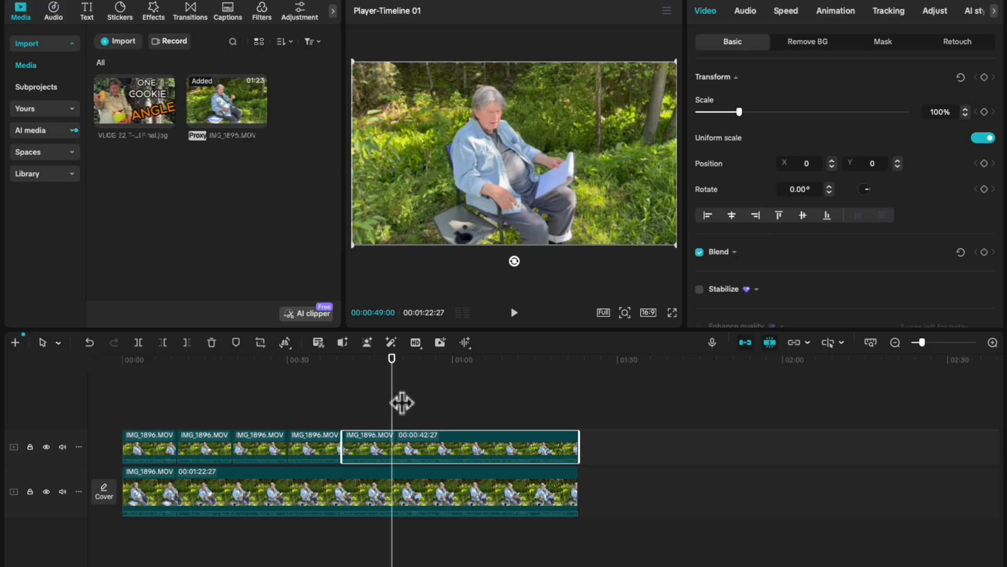
key(Right)
key(Right)
key(Right)
key(Right)
key(Right)
key(Right)
key(Right)
key(Right)
key(Right)
key(Right)
key(Right)
key(Right)
key(Right)
key(Right)
key(Right)
key(Right)
key(Right)
key(Right)
key(Right)
key(Right)
key(Right)
key(Right)
key(Right)
key(Right)
key(Right)
key(Right)
key(Right)
key(Right)
key(Right)
key(Right)
key(Right)
key(Right)
key(Right)
key(Right)
key(Right)
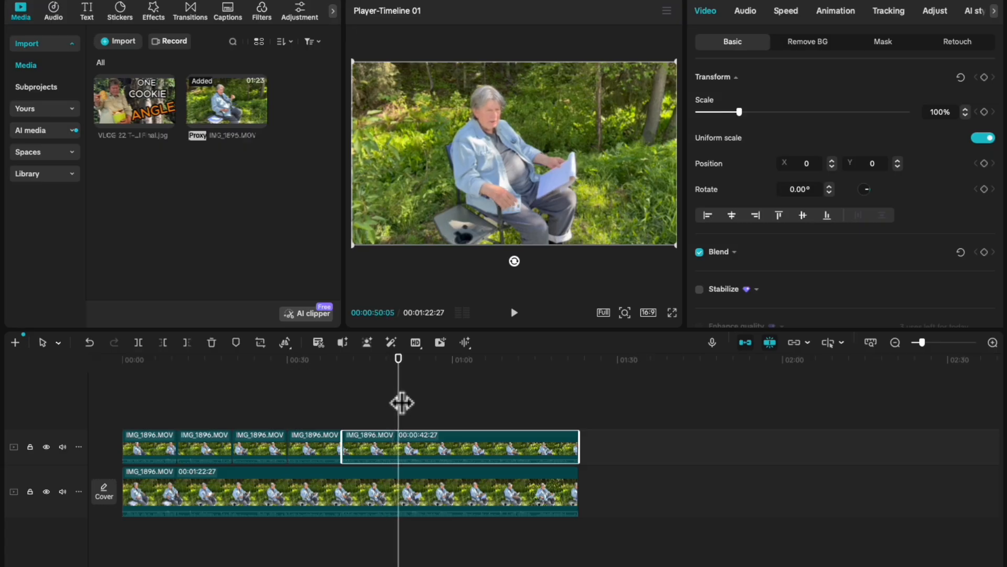
key(Left)
key(Left)
key(Left)
key(Left)
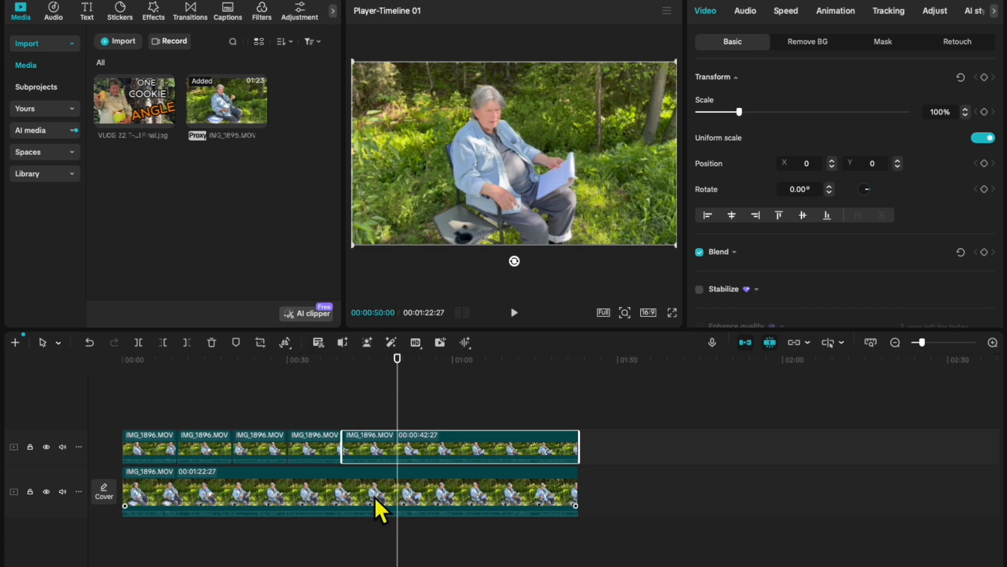
click(140, 343)
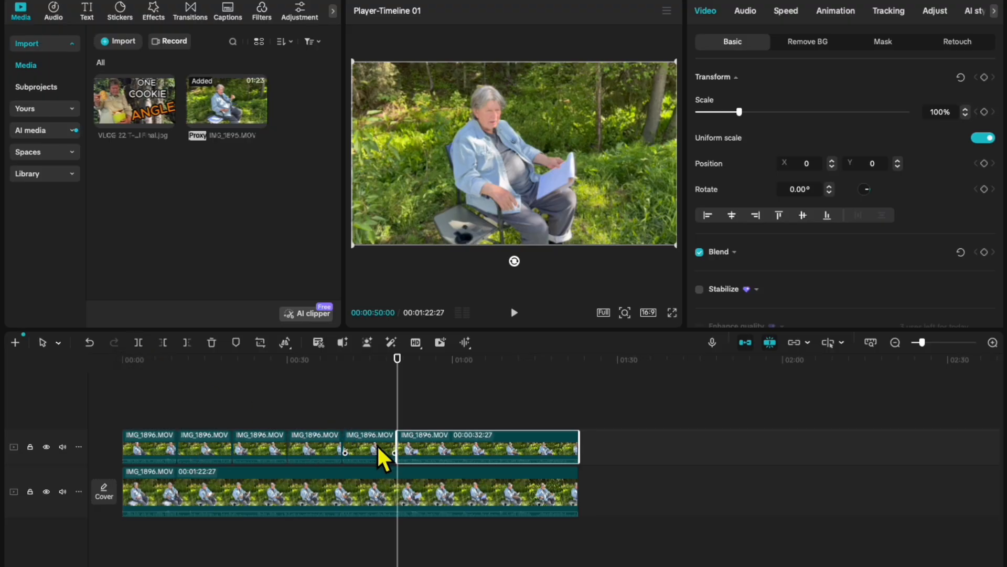
Delete the long segment after 00:00:50:00 and the first ten-second segment from the upper track.
right_click(490, 446)
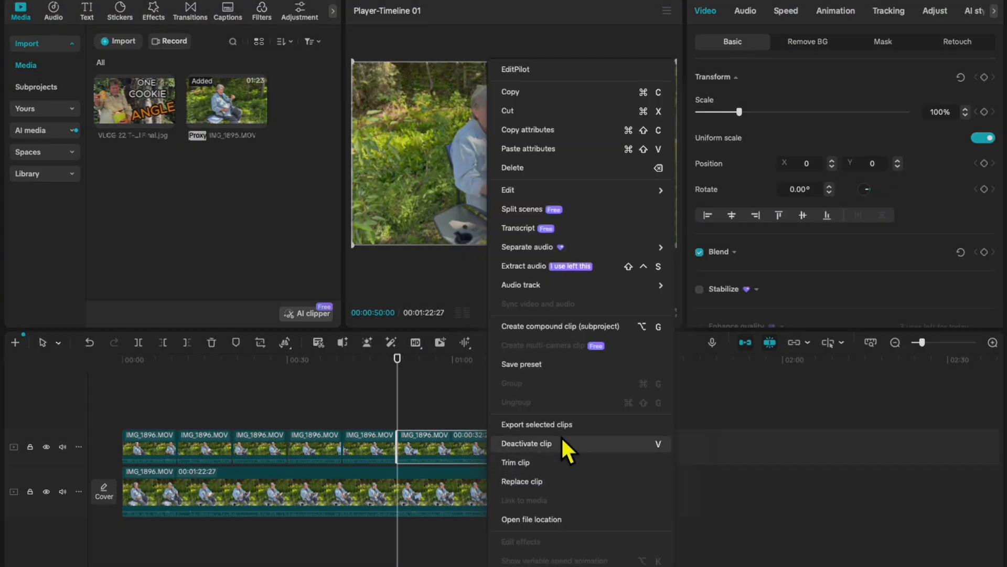
click(528, 169)
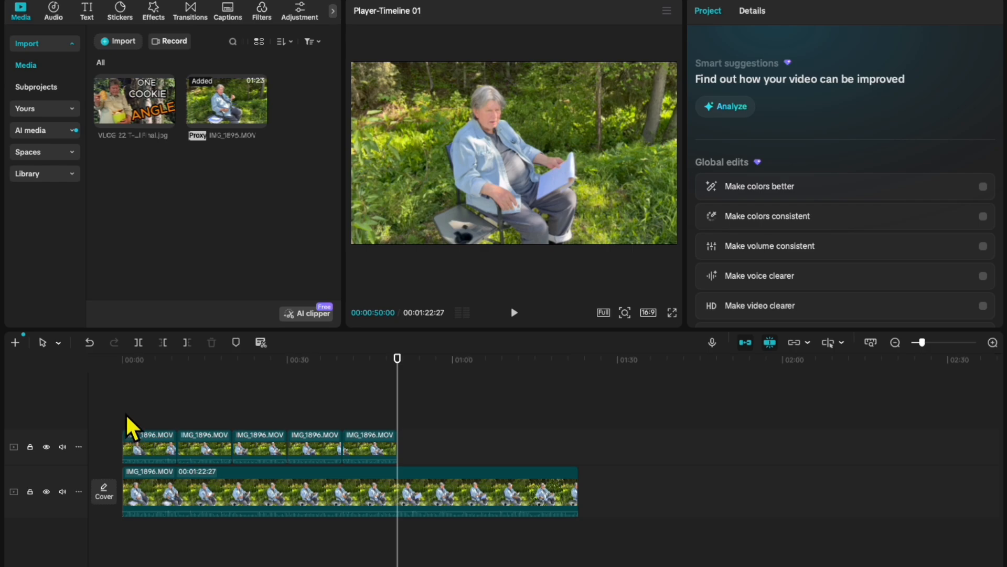
key(Home)
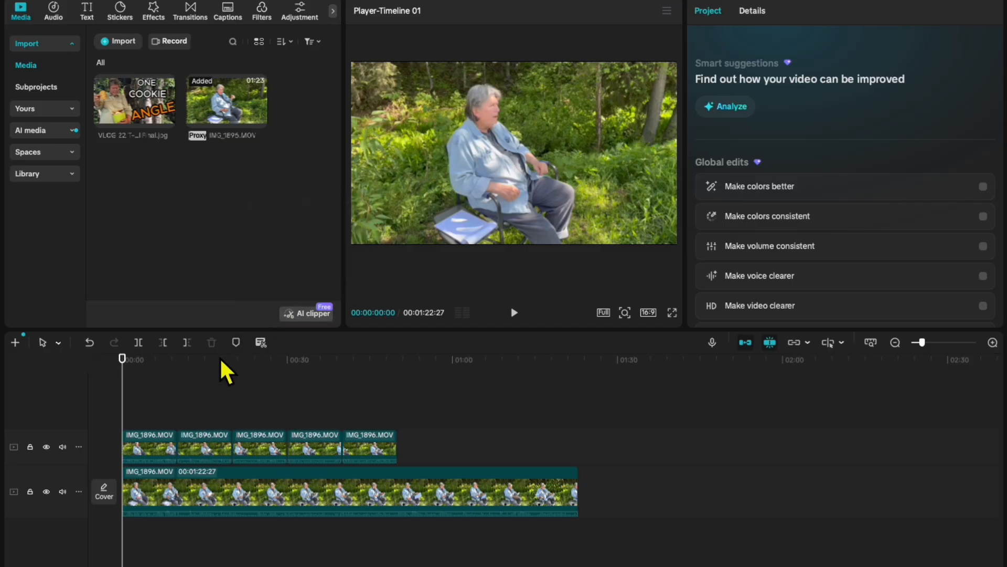
click(162, 440)
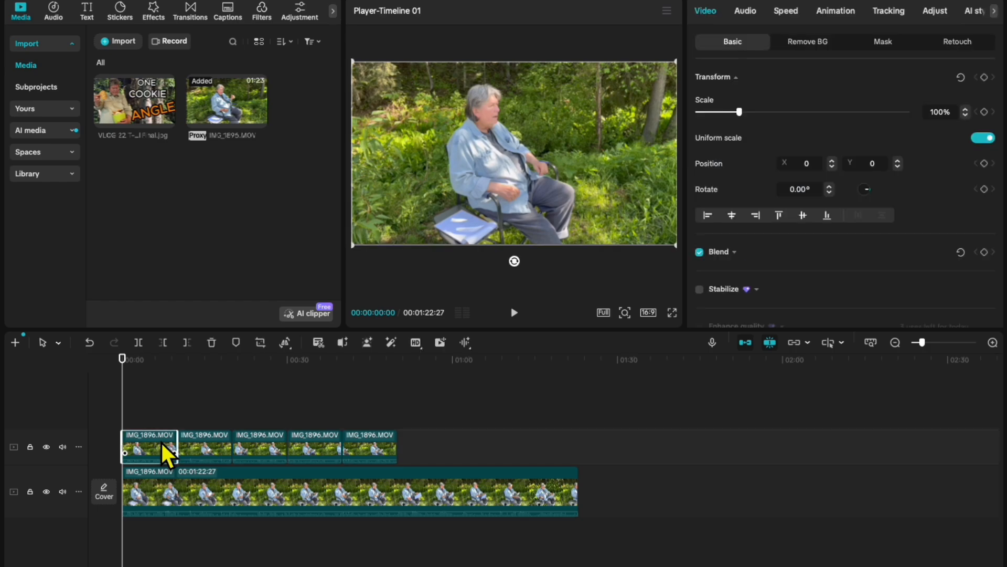
right_click(161, 440)
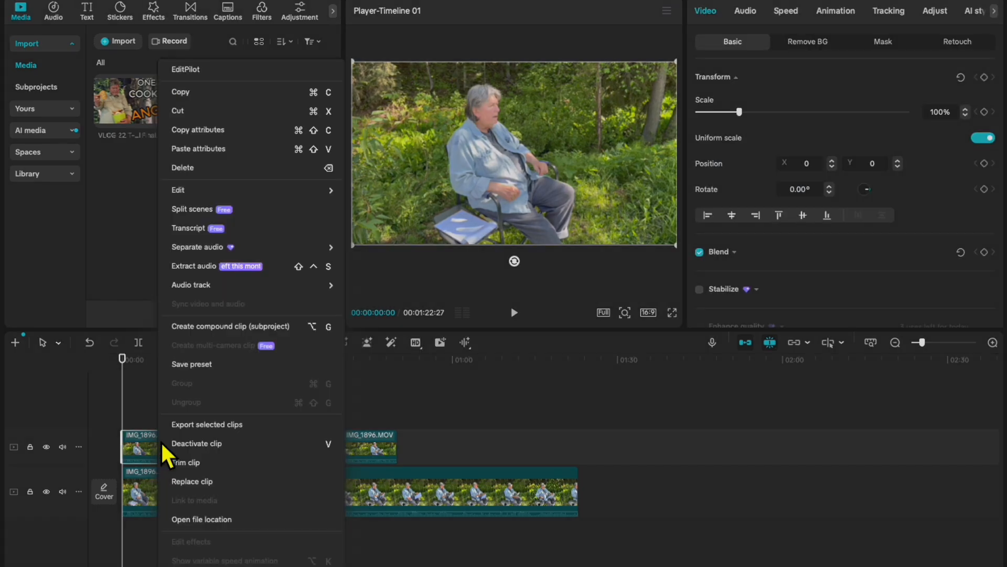
click(203, 169)
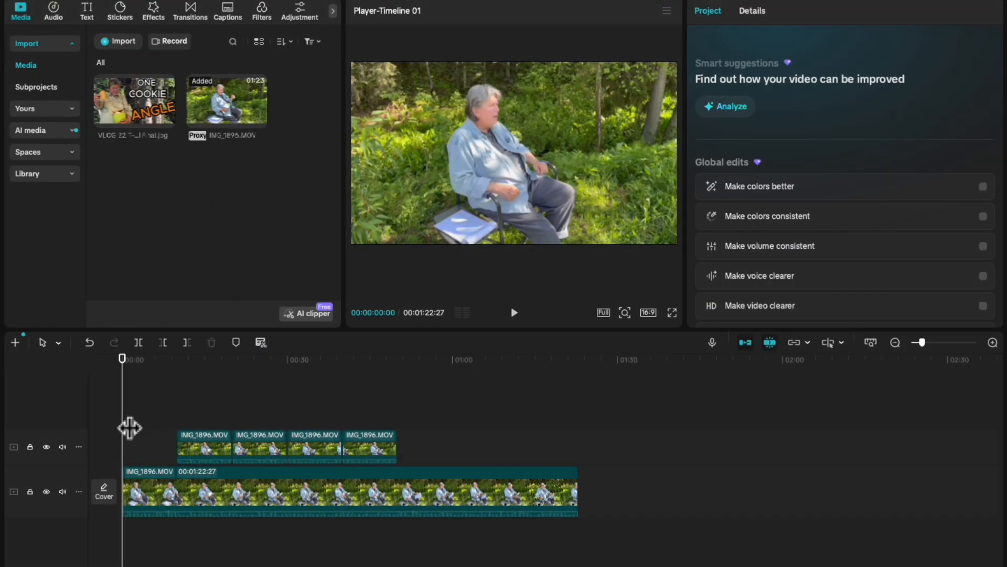
Set the scale of the upper track's segment starting at 00:00:10:00 to 140%.
drag(130, 423, 151, 423)
click(180, 483)
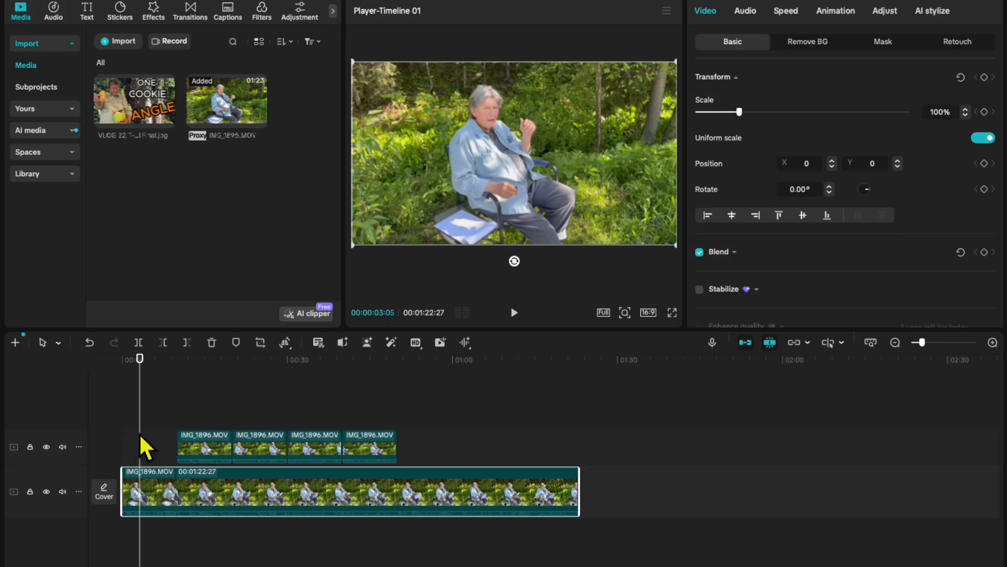
drag(153, 439, 180, 436)
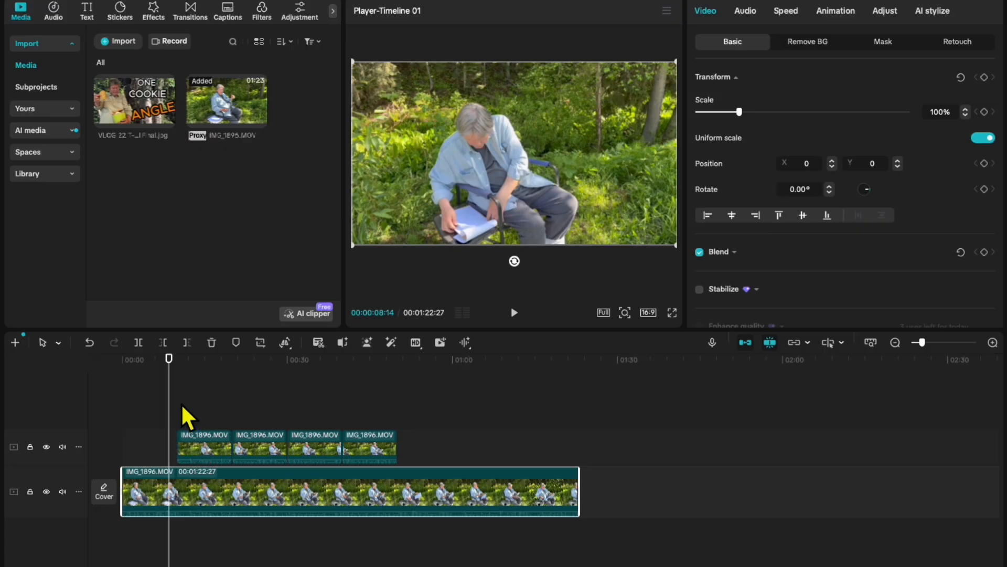
drag(181, 419, 195, 417)
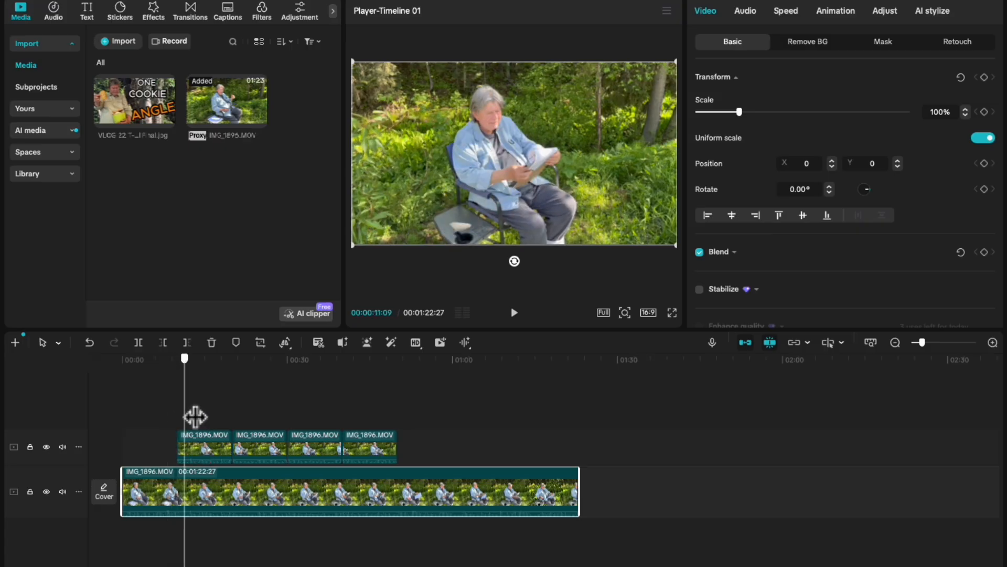
click(211, 443)
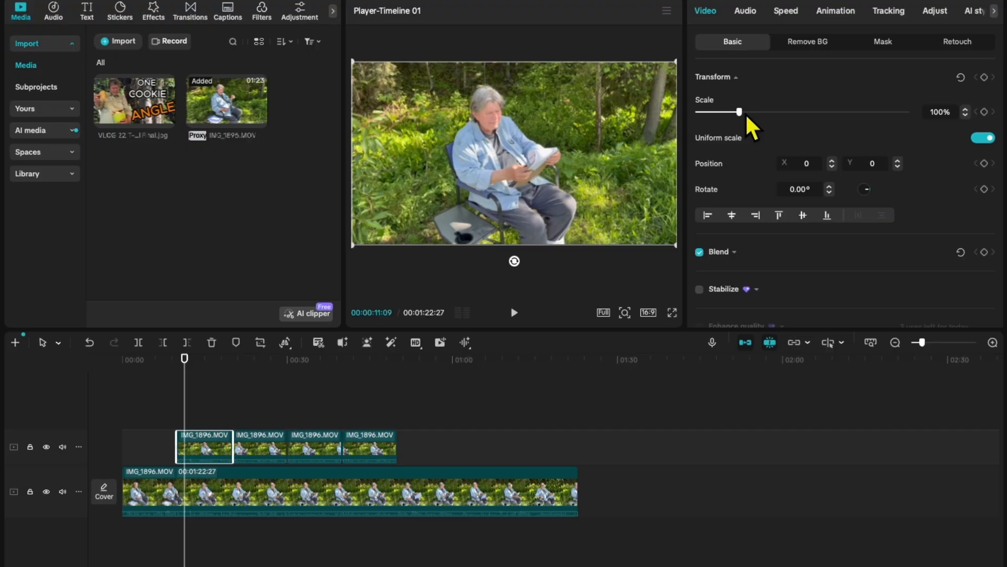
drag(745, 113, 763, 121)
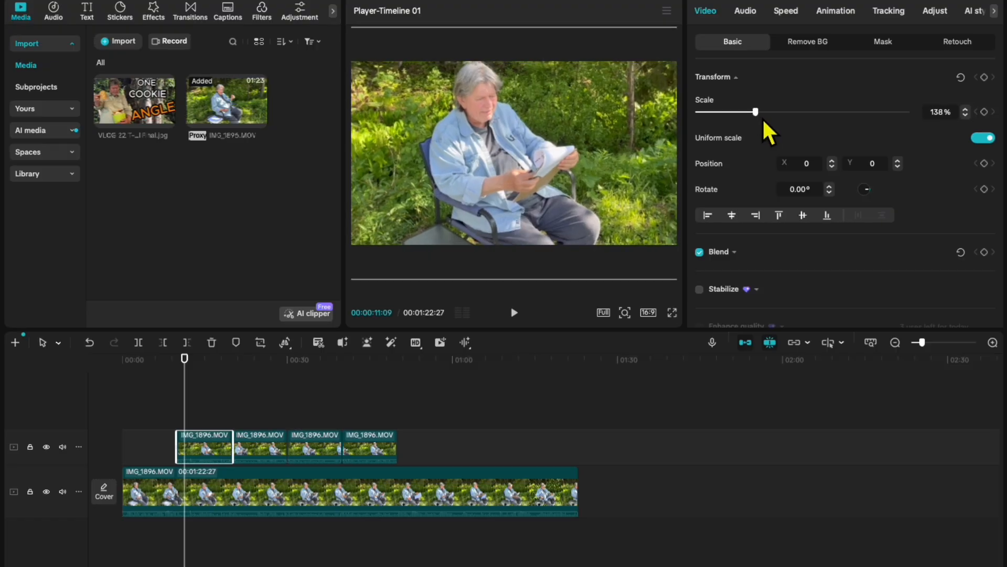
click(965, 109)
click(965, 109)
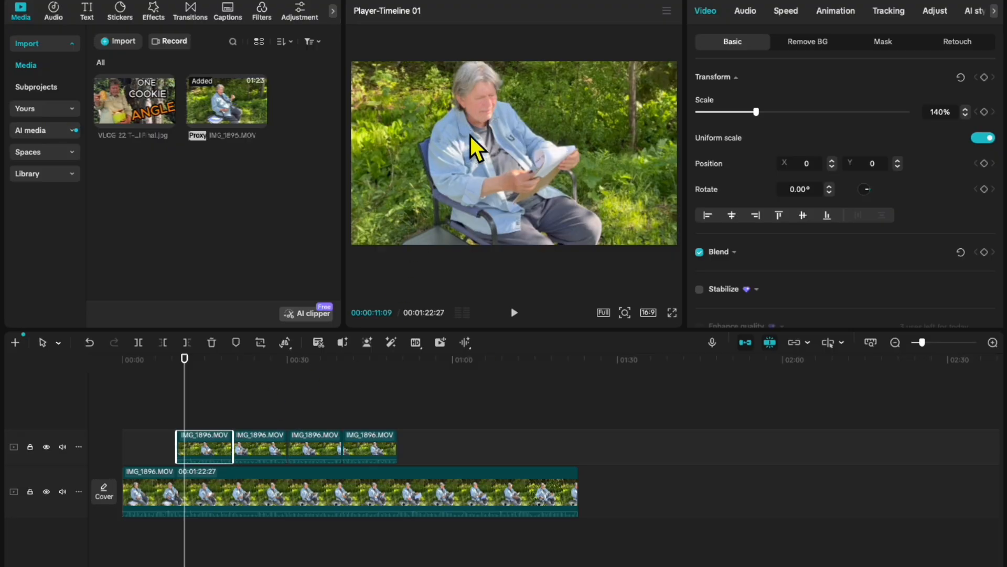
Delete the upper track's segment between 00:00:20:00 and 00:00:30:00.
click(162, 414)
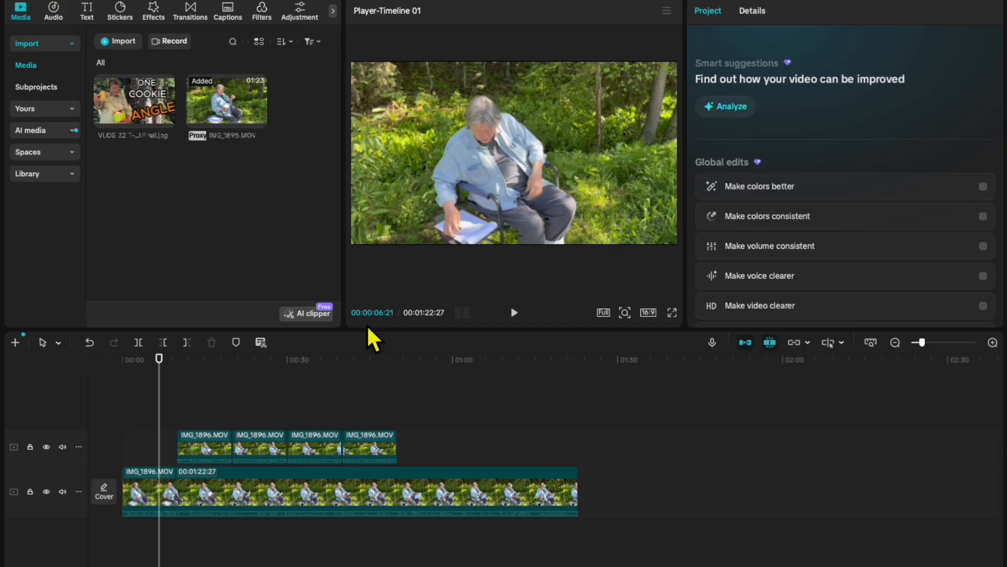
click(197, 415)
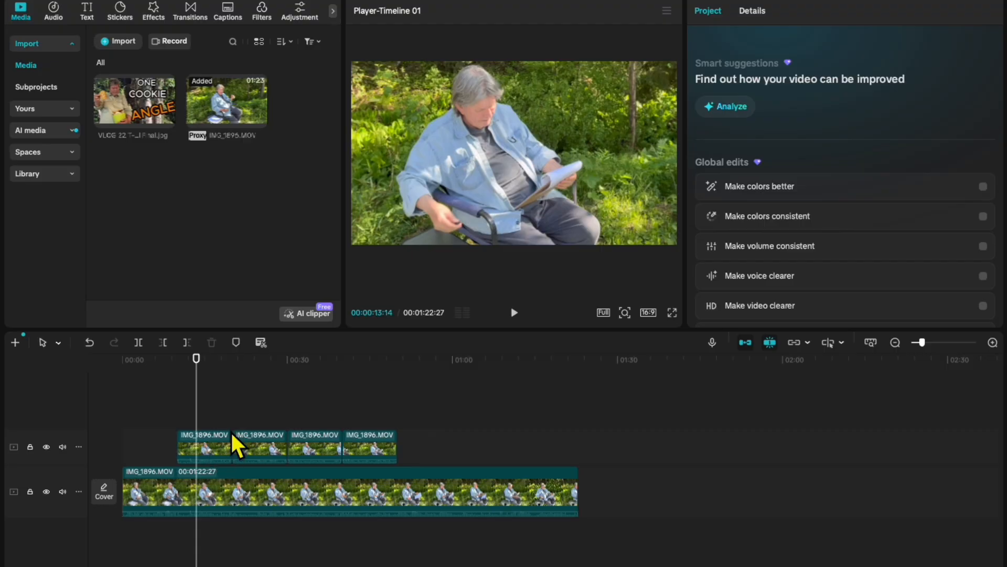
click(216, 442)
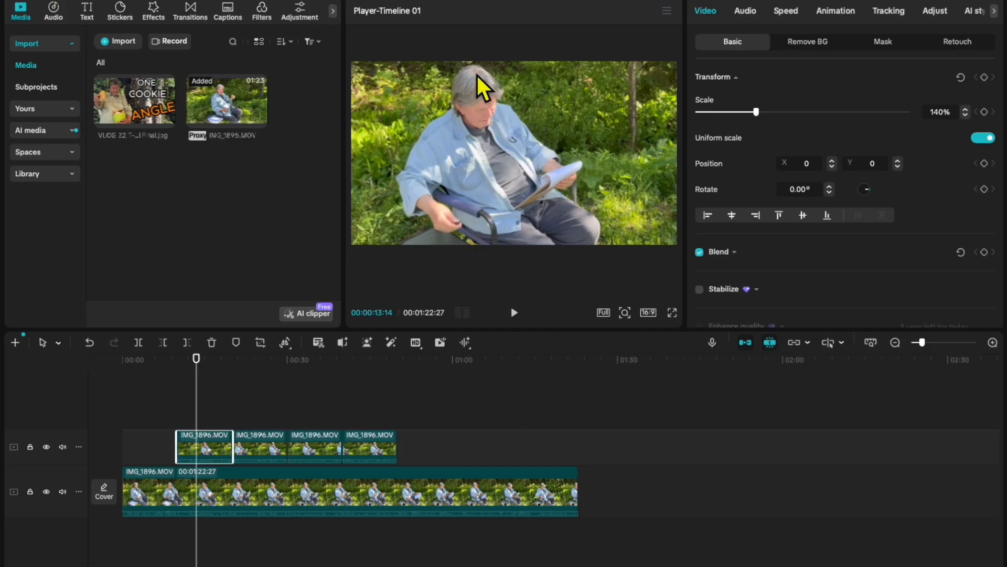
click(258, 441)
right_click(269, 440)
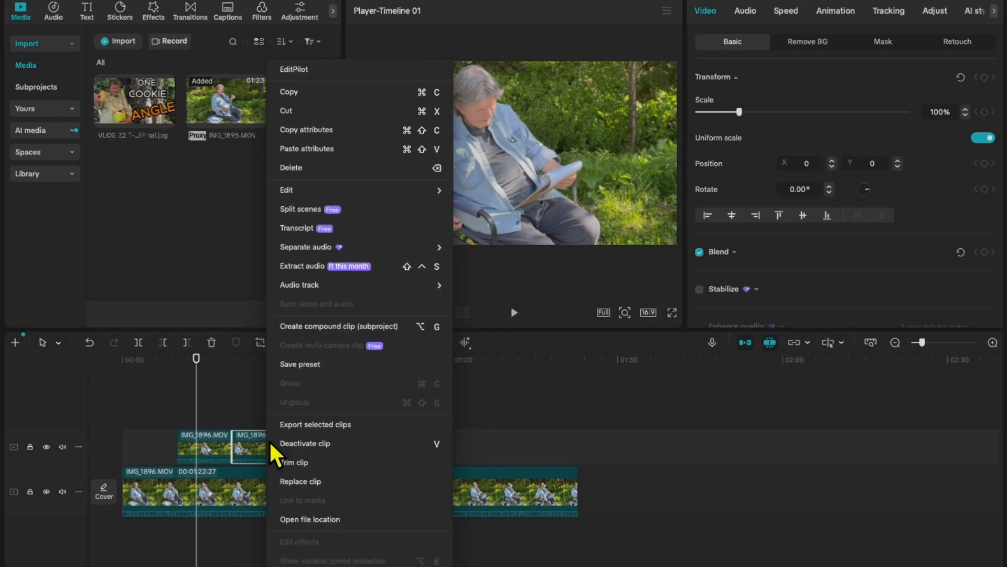
click(302, 168)
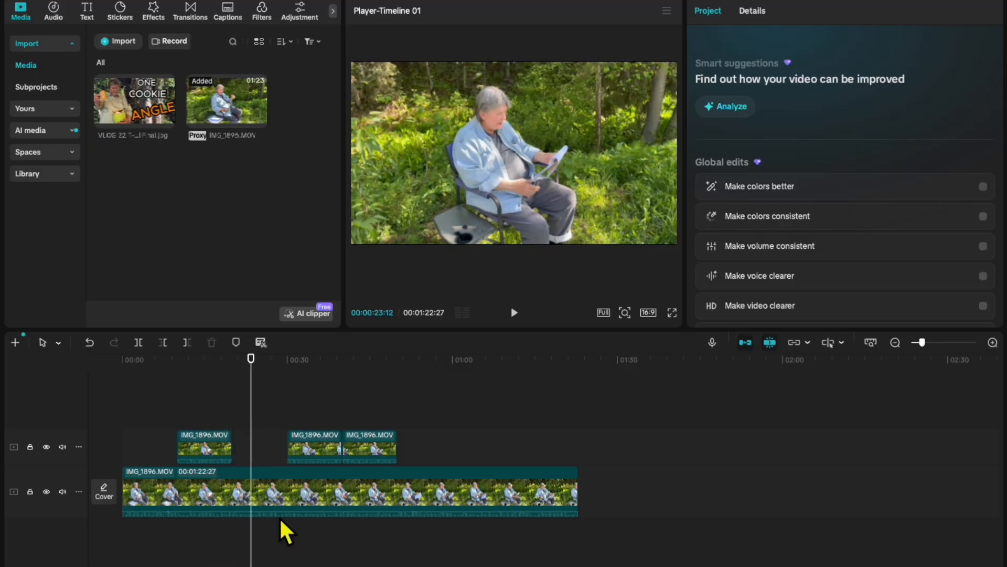
Increase the scale of the upper track's segment starting at 00:00:30:00.
click(291, 494)
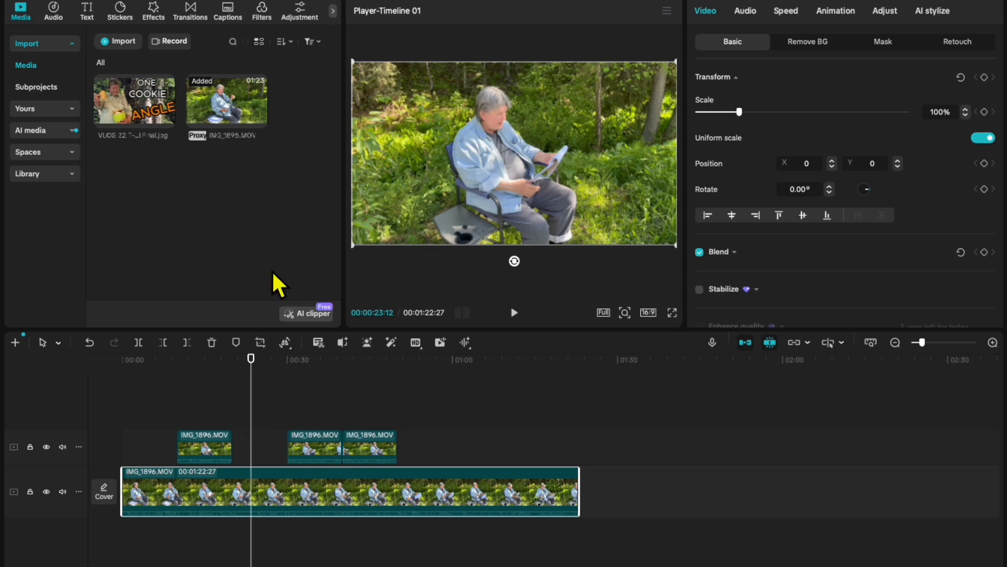
click(214, 416)
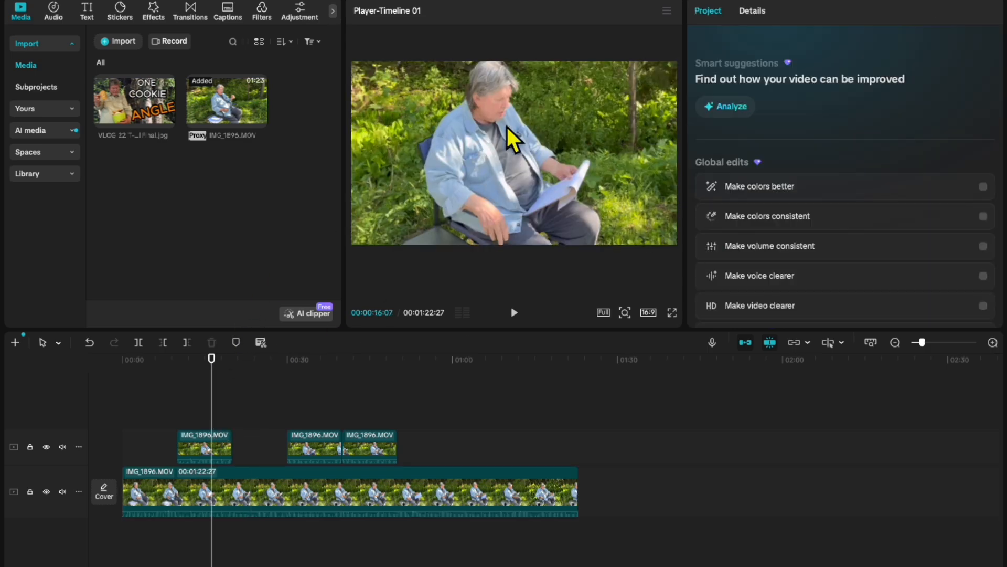
click(254, 420)
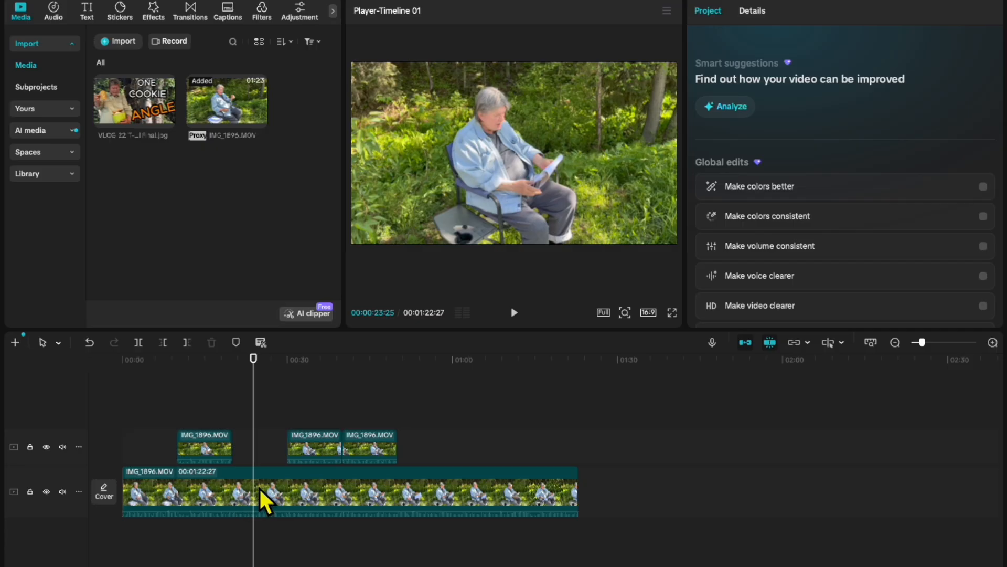
click(316, 449)
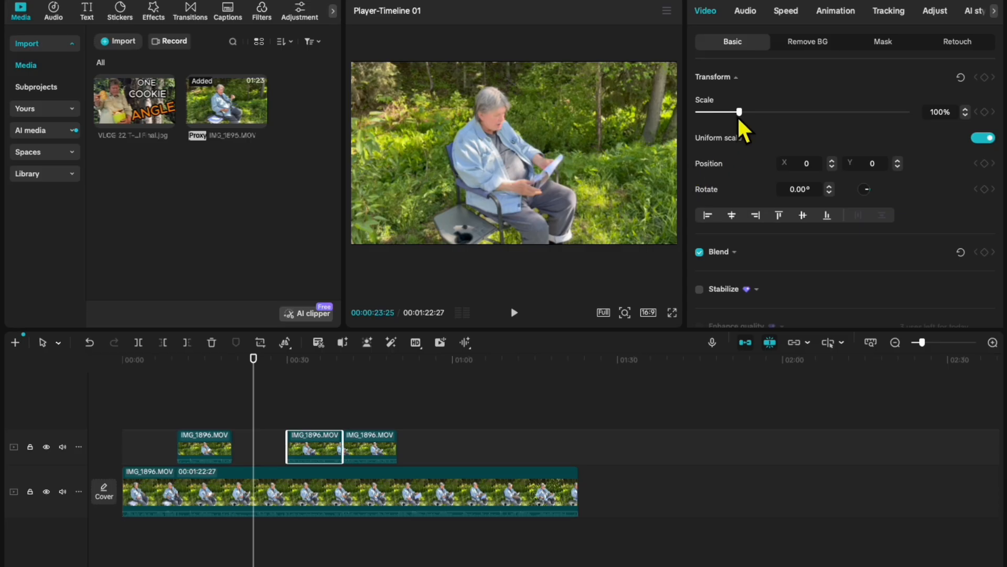
drag(743, 110, 762, 110)
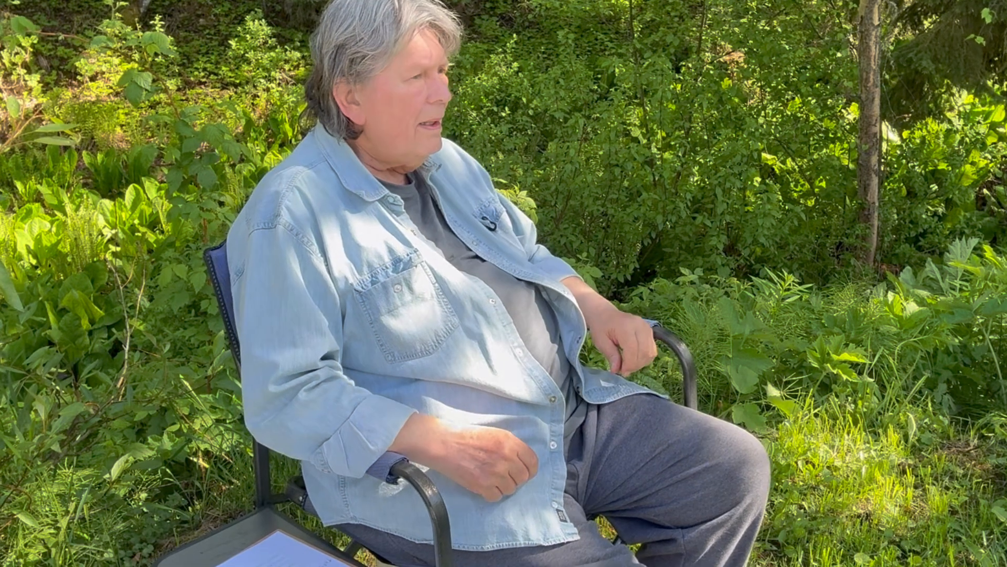